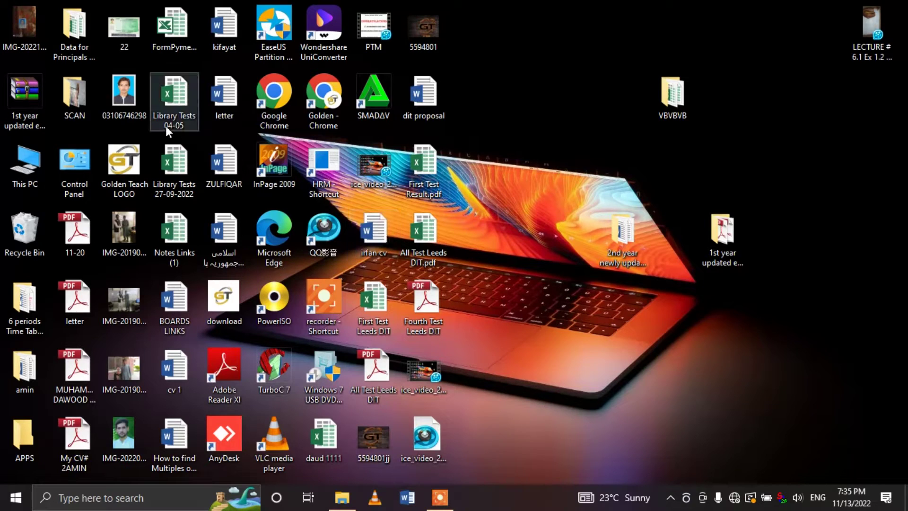
Open This PC in a maximized window.
{"action": "double_click", "coordinate": [35, 155]}
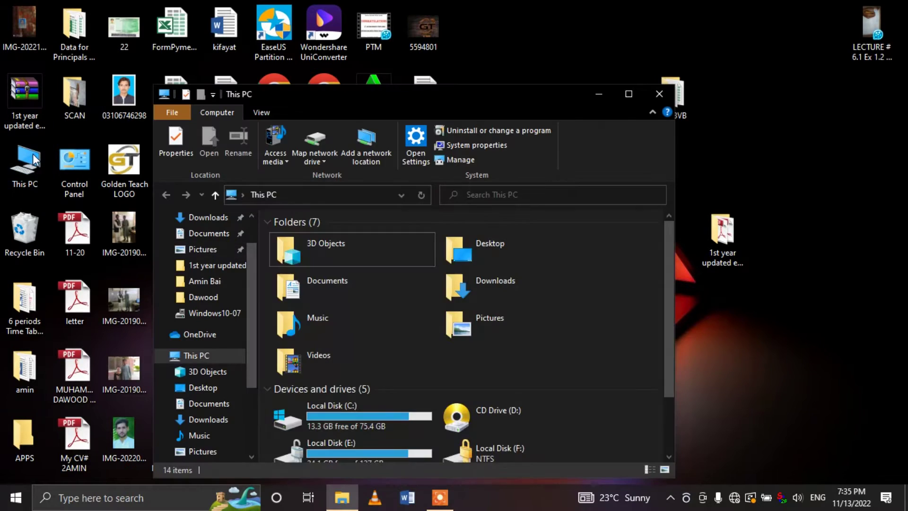
{"action": "left_click", "coordinate": [628, 94]}
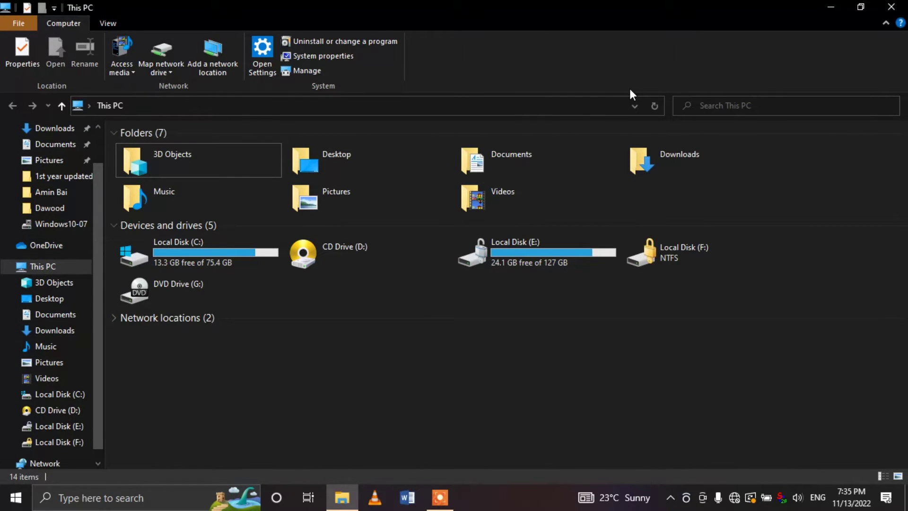
Open the Network & Internet settings and bring up the adapter options from the Ethernet page.
{"action": "right_click", "coordinate": [735, 498]}
{"action": "key", "text": "Escape"}
{"action": "left_click", "coordinate": [734, 499]}
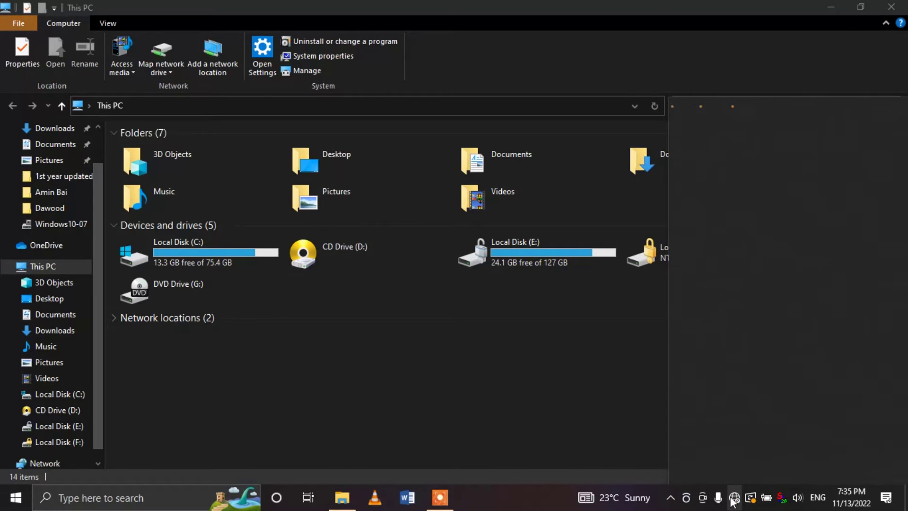
{"action": "right_click", "coordinate": [733, 500]}
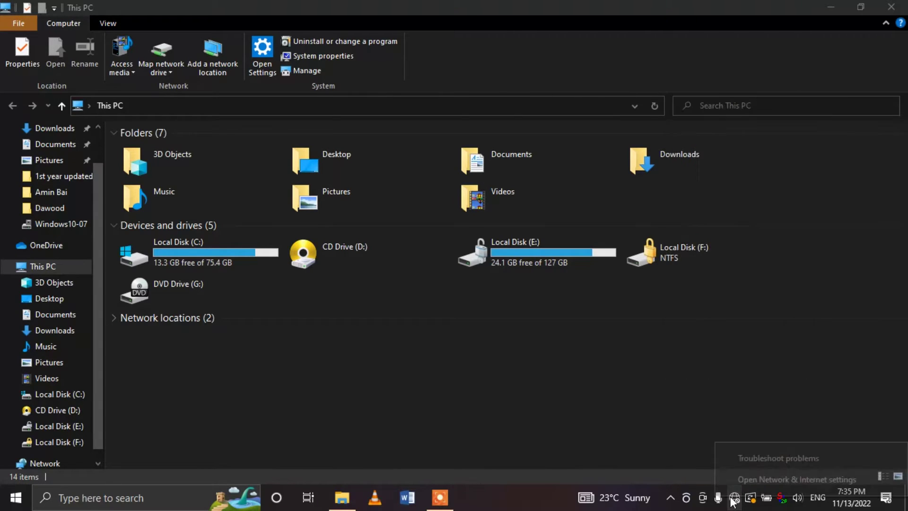
{"action": "left_click", "coordinate": [747, 477]}
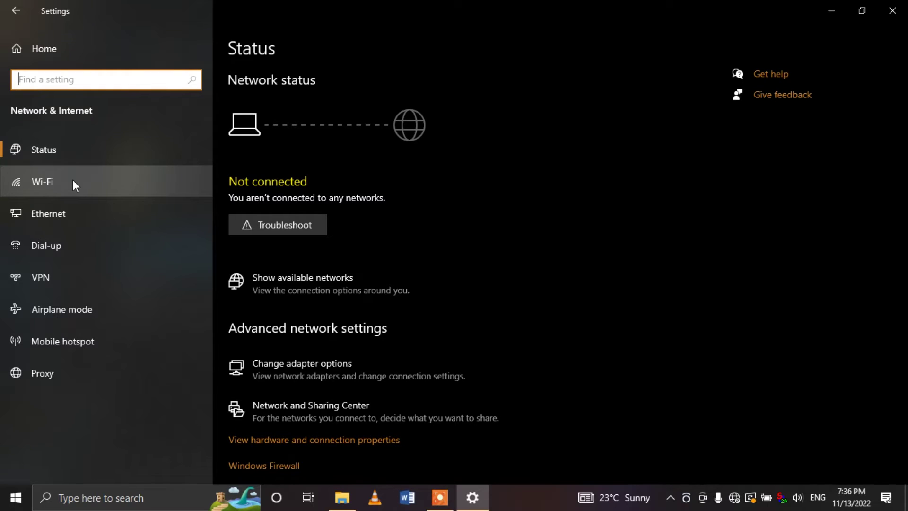
{"action": "left_click", "coordinate": [71, 208]}
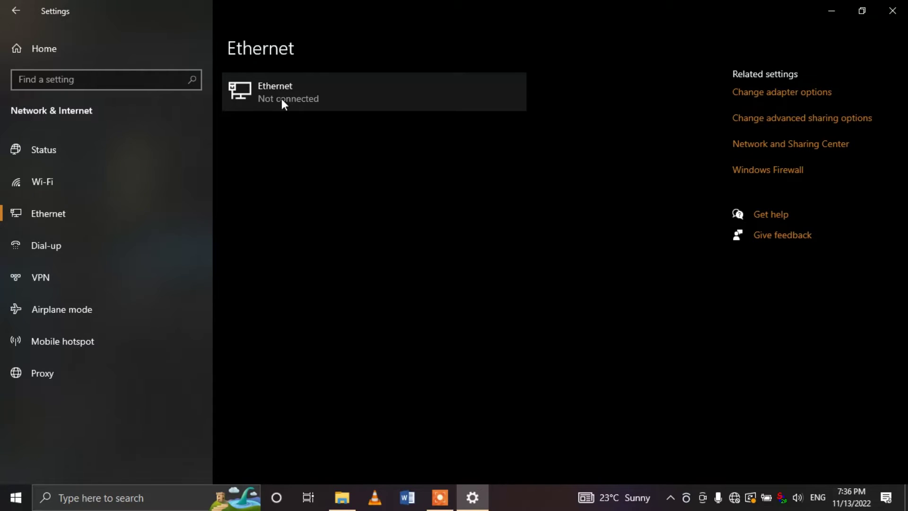
{"action": "left_click", "coordinate": [772, 93]}
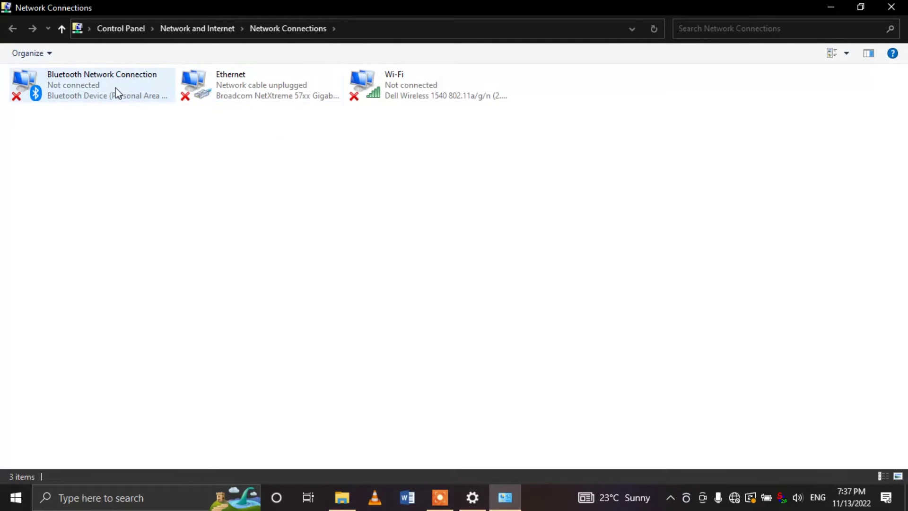
Open the Internet Protocol Version 4 (TCP/IPv4) properties of the Ethernet adapter.
{"action": "left_click", "coordinate": [246, 92]}
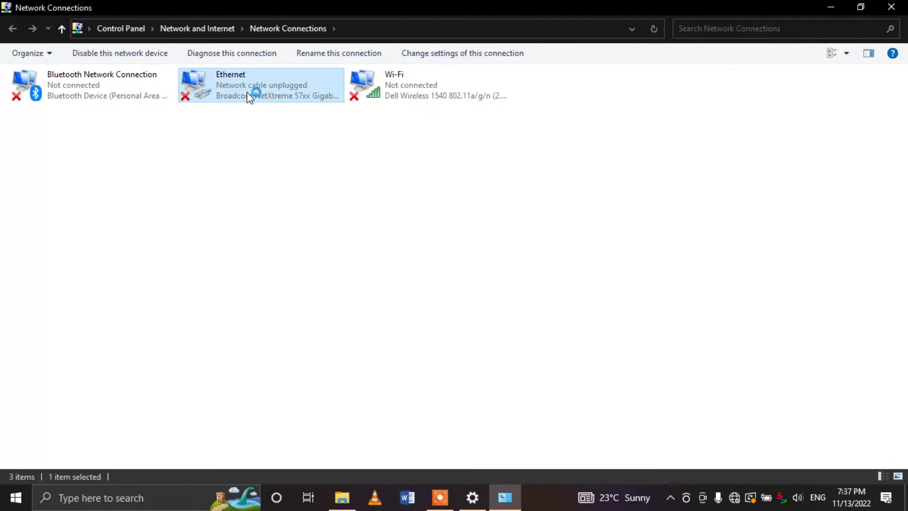
{"action": "right_click", "coordinate": [247, 92]}
{"action": "left_click", "coordinate": [271, 217]}
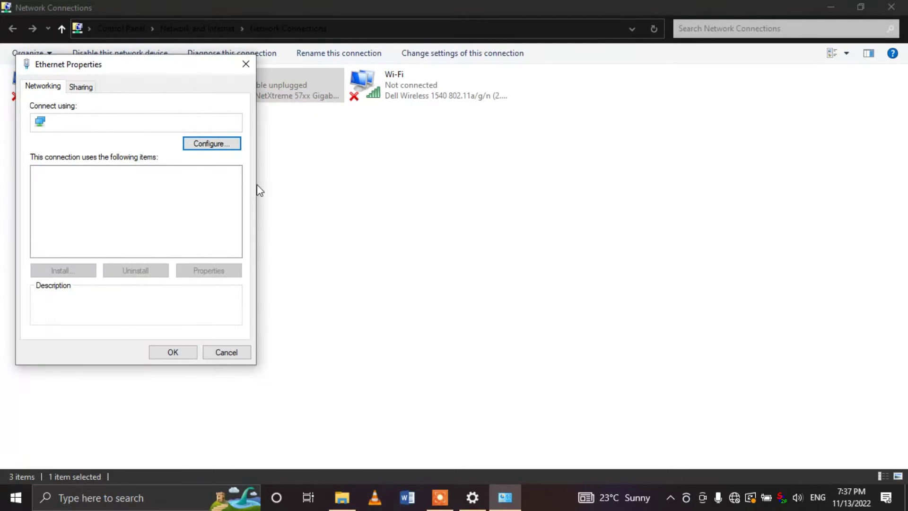
{"action": "left_click_drag", "start_coordinate": [191, 65], "coordinate": [567, 66]}
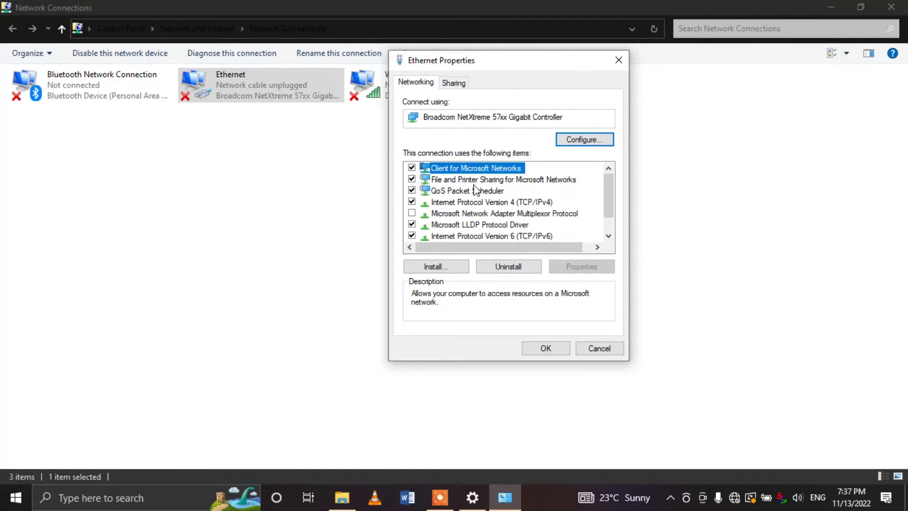
{"action": "double_click", "coordinate": [494, 203]}
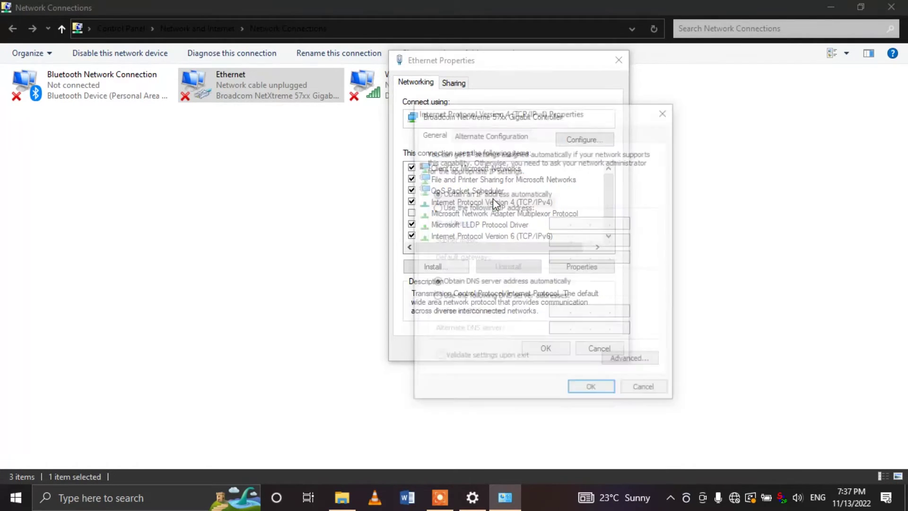
Assign the static IP address 192.168.0.13 with subnet mask 255.255.255.0 and accept the IPv4 settings.
{"action": "left_click", "coordinate": [467, 208]}
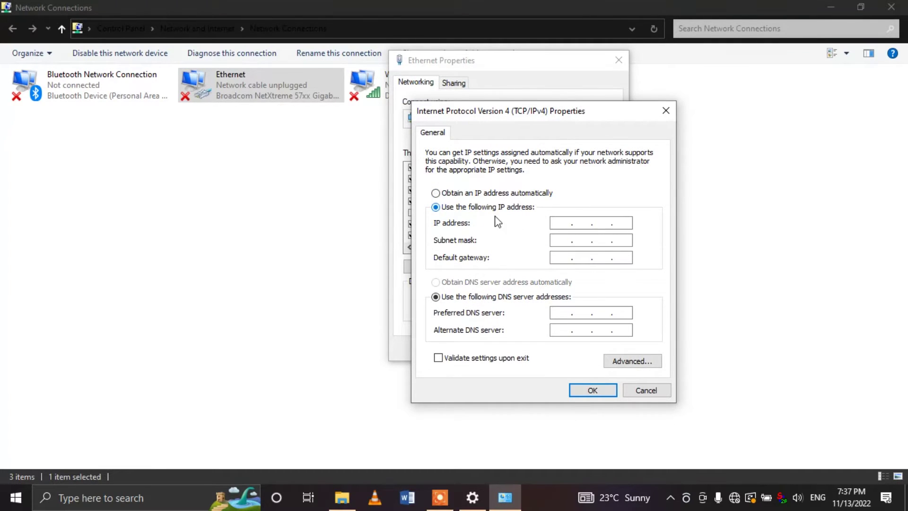
{"action": "left_click", "coordinate": [558, 225]}
{"action": "left_click", "coordinate": [584, 223]}
{"action": "left_click", "coordinate": [557, 224]}
{"action": "type", "text": "192 . 168"}
{"action": "type", "text": "0 . 13"}
{"action": "key", "text": "Return"}
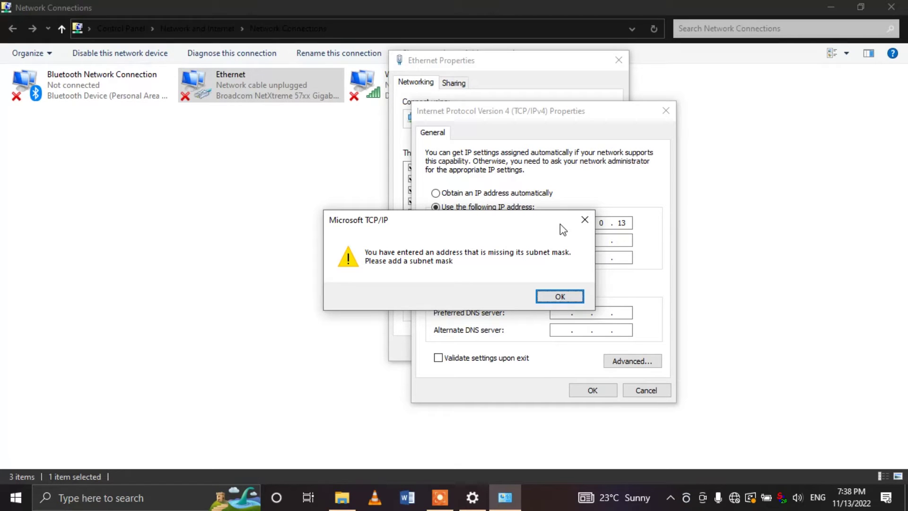
{"action": "left_click", "coordinate": [558, 296]}
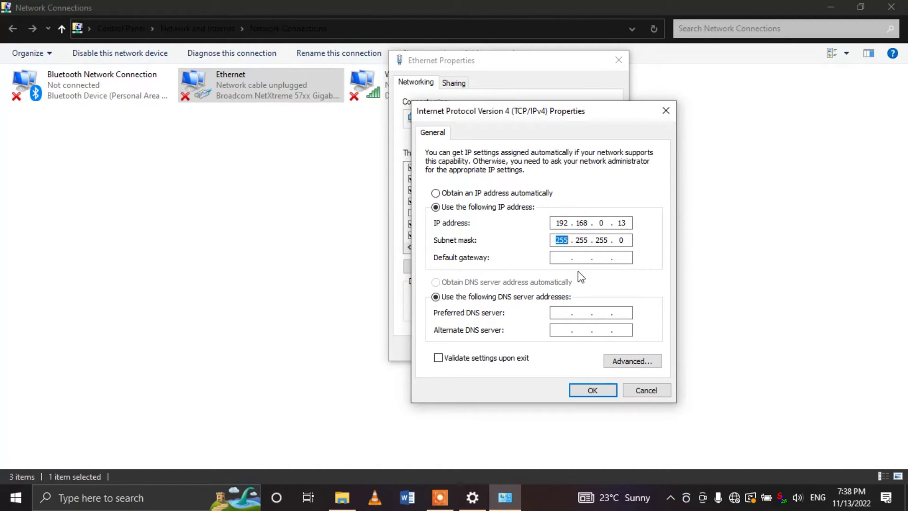
{"action": "left_click", "coordinate": [578, 392]}
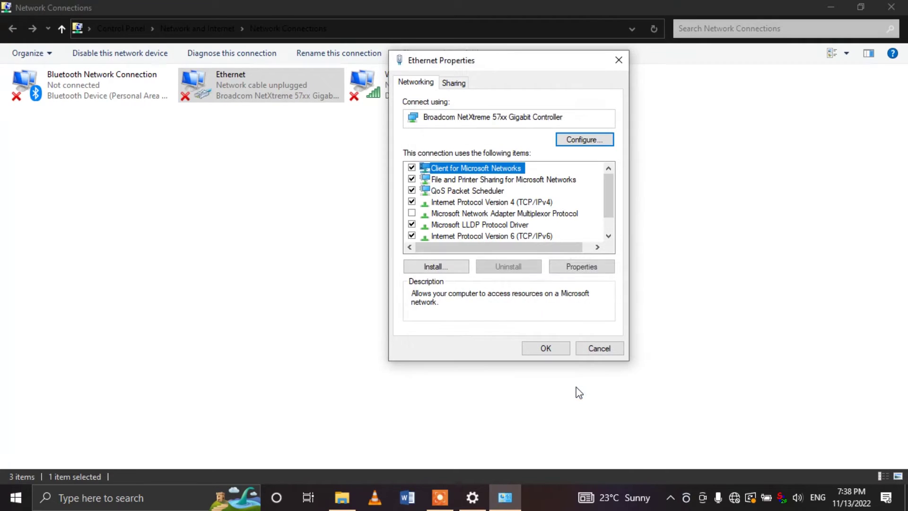
{"action": "left_click", "coordinate": [439, 498]}
{"action": "left_click", "coordinate": [469, 475]}
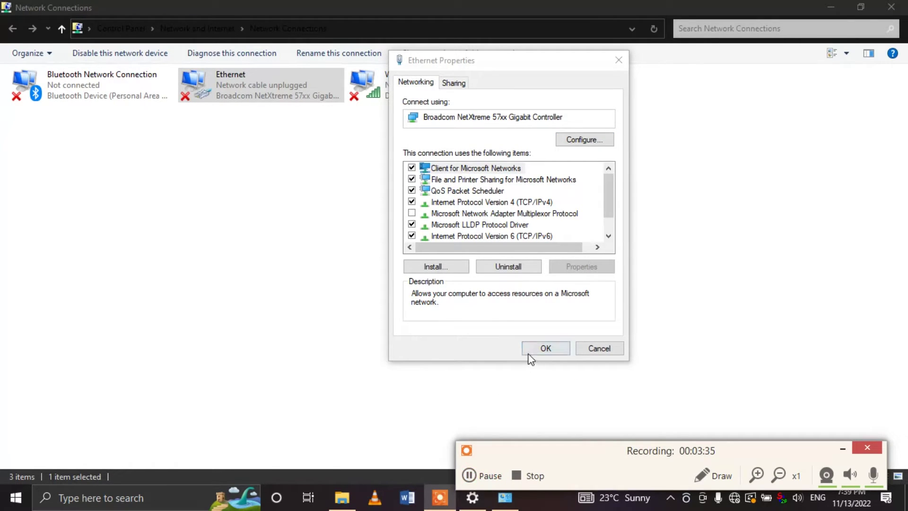
{"action": "left_click", "coordinate": [843, 450]}
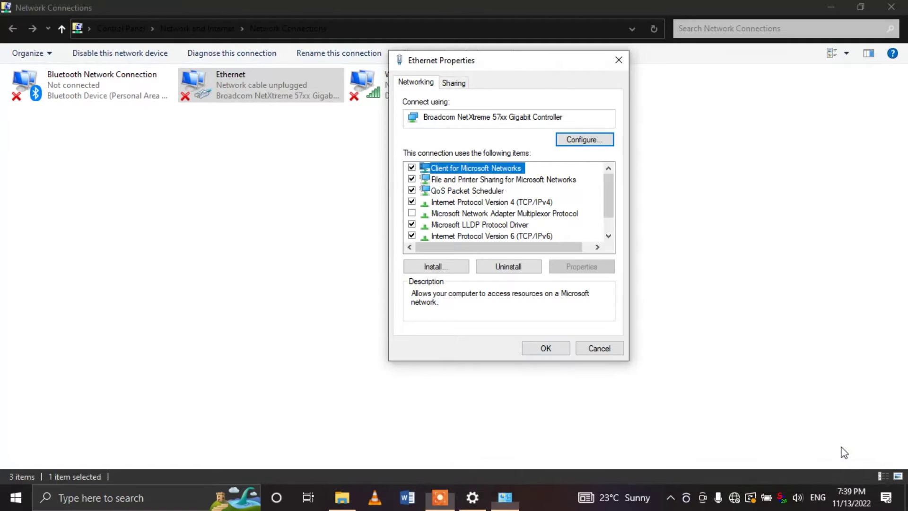
Save the Ethernet properties and recheck the adapter's stored IPv4 address settings.
{"action": "left_click", "coordinate": [536, 349]}
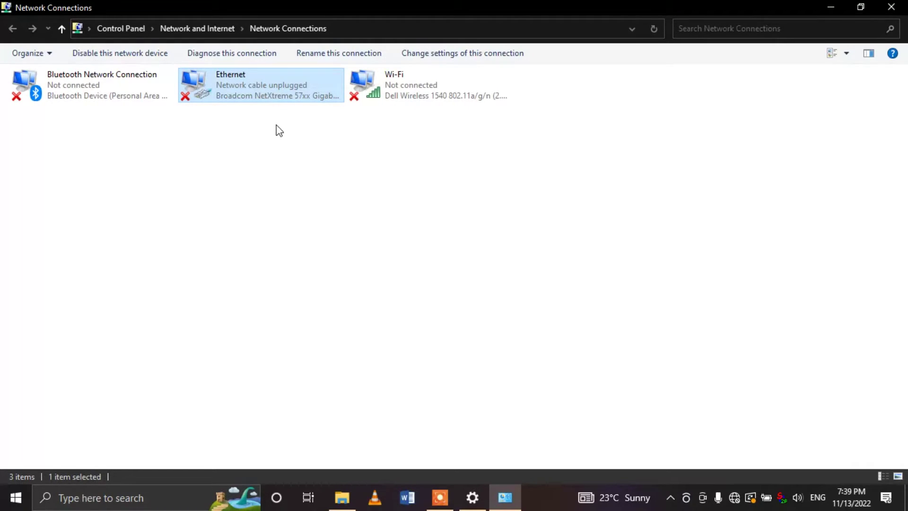
{"action": "double_click", "coordinate": [268, 100]}
{"action": "double_click", "coordinate": [155, 207]}
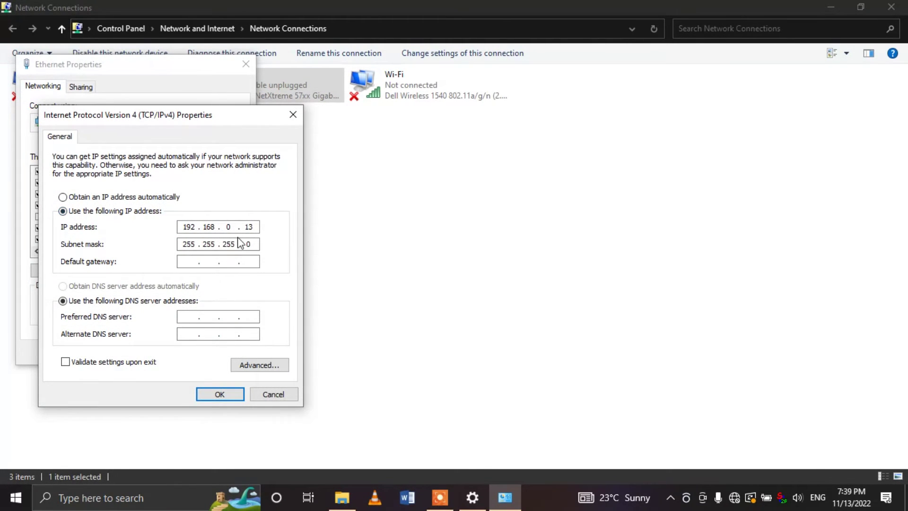
{"action": "left_click", "coordinate": [223, 393]}
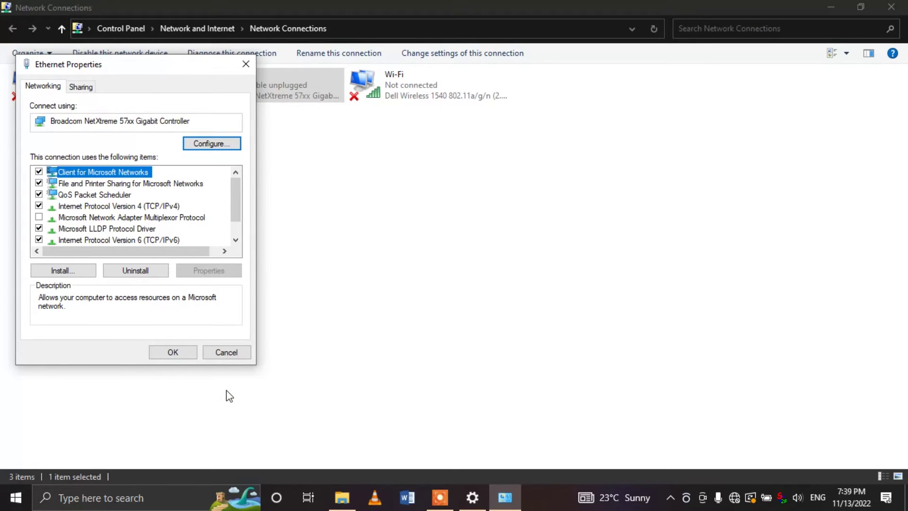
{"action": "left_click", "coordinate": [188, 355]}
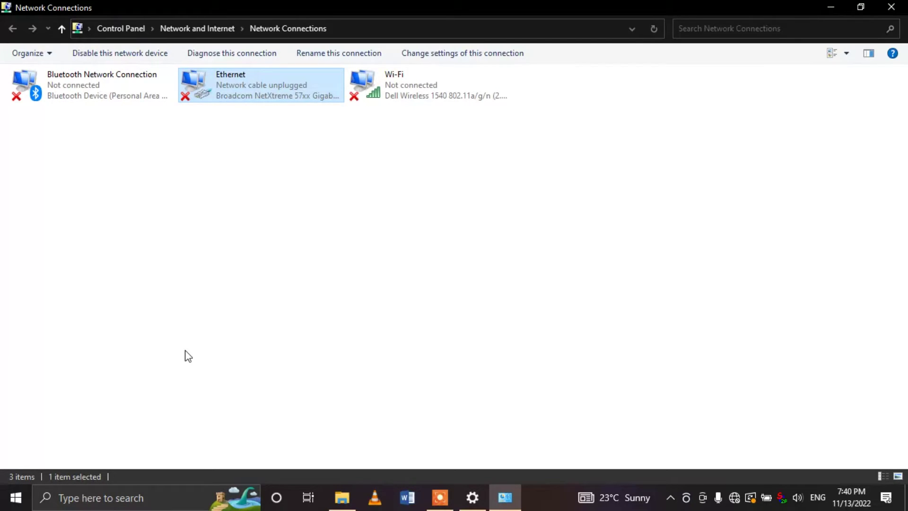
Minimize the network windows and open the Network access sharing dialog for the SOFTWARES folder on Local Disk (E:).
{"action": "left_click", "coordinate": [830, 8]}
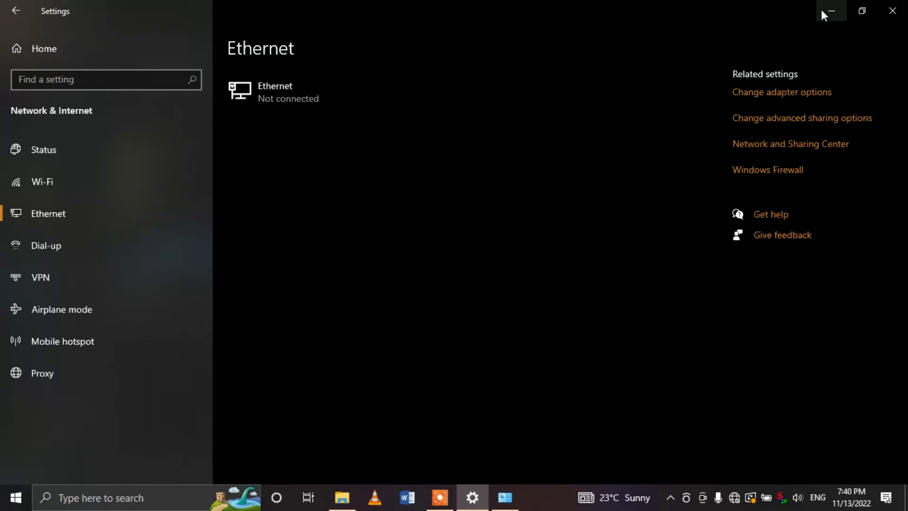
{"action": "left_click", "coordinate": [830, 9]}
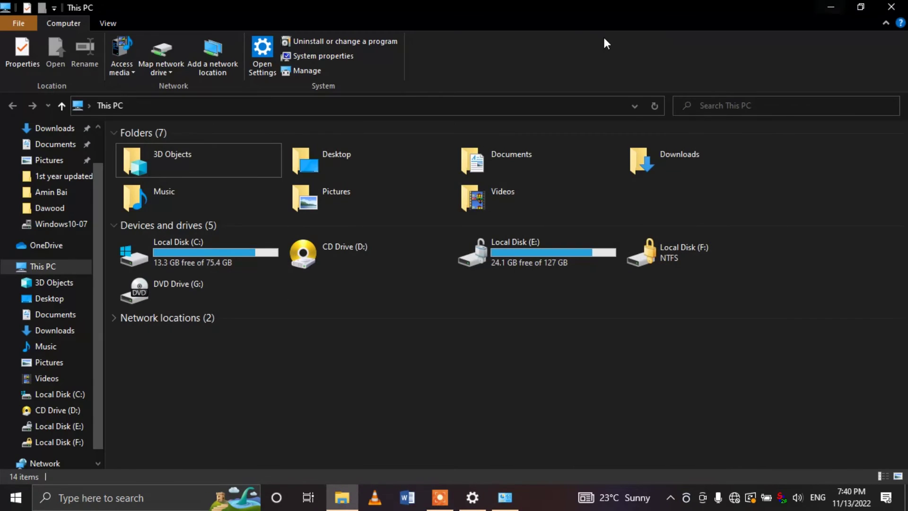
{"action": "double_click", "coordinate": [546, 246]}
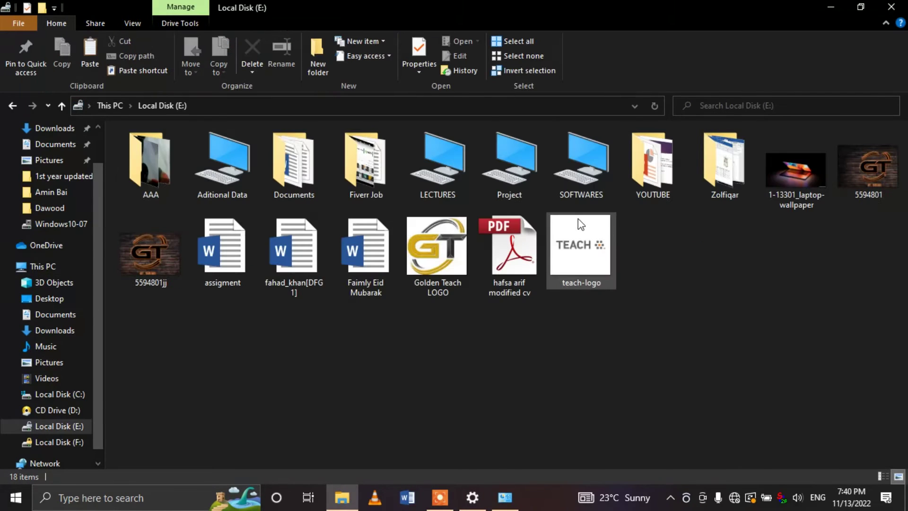
{"action": "left_click", "coordinate": [580, 182]}
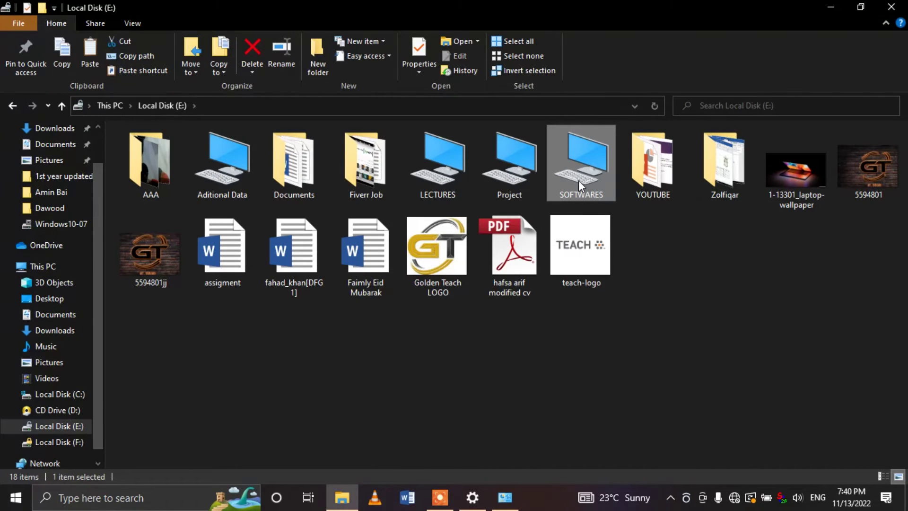
{"action": "right_click", "coordinate": [579, 182]}
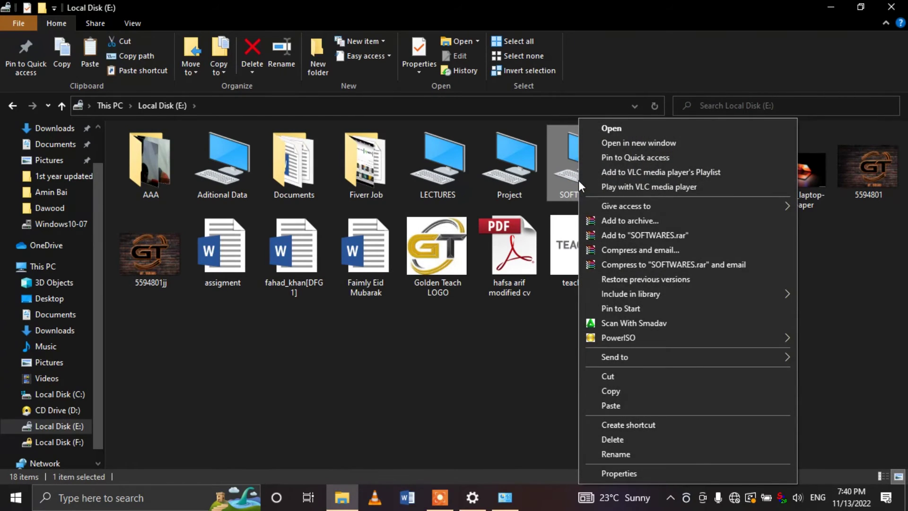
{"action": "left_click", "coordinate": [617, 472]}
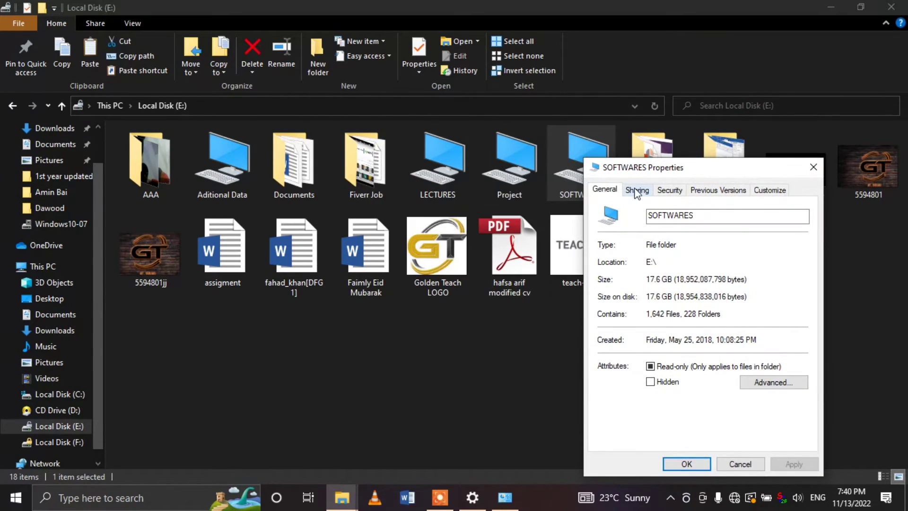
{"action": "left_click", "coordinate": [636, 191]}
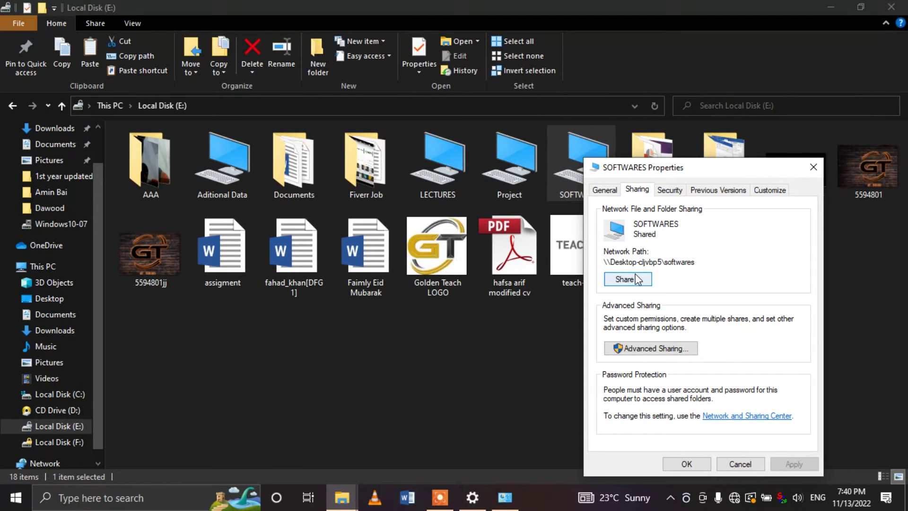
{"action": "left_click", "coordinate": [636, 279]}
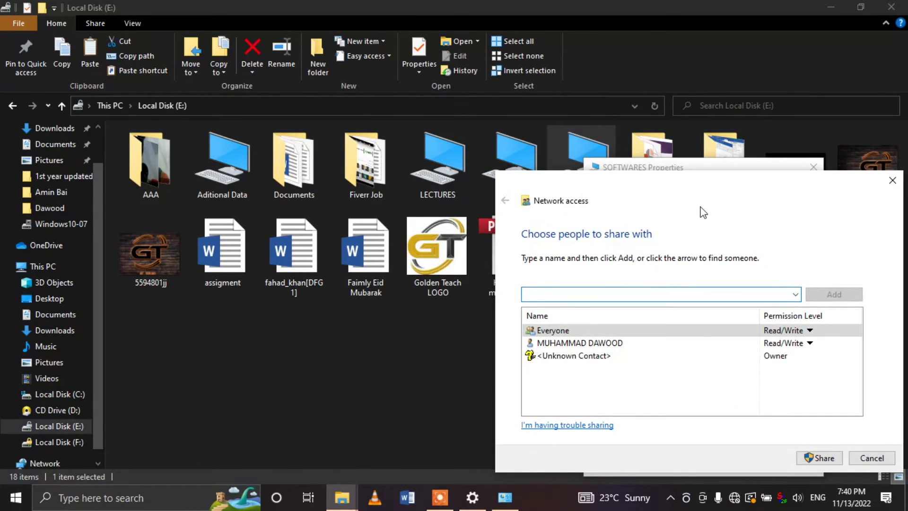
Remove Everyone from the list of people the SOFTWARES folder is shared with.
{"action": "left_click_drag", "start_coordinate": [711, 184], "coordinate": [453, 80]}
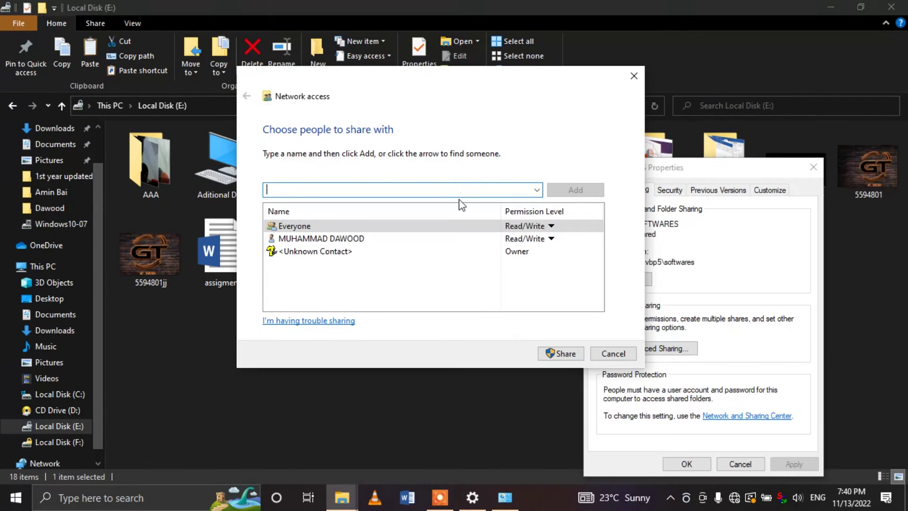
{"action": "left_click", "coordinate": [550, 231]}
{"action": "left_click", "coordinate": [569, 257]}
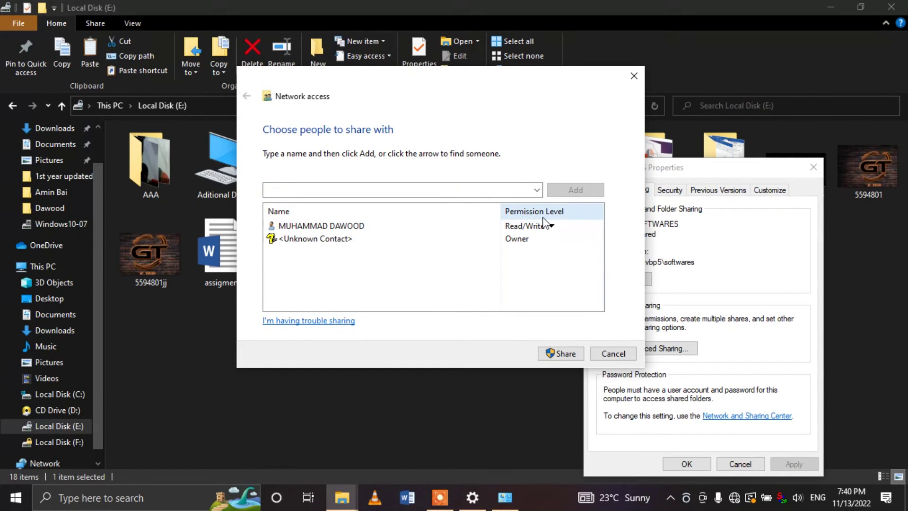
Add Everyone to the people the SOFTWARES folder is shared with.
{"action": "left_click", "coordinate": [537, 190]}
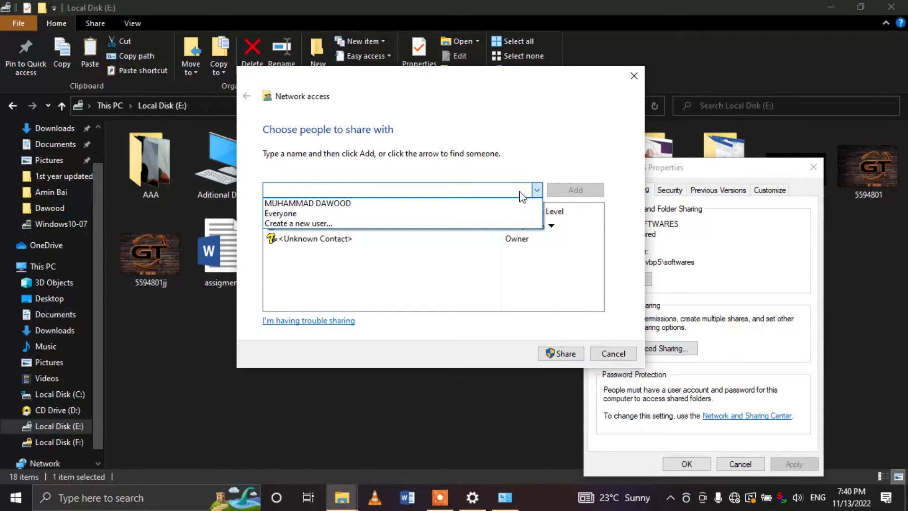
{"action": "left_click", "coordinate": [369, 213]}
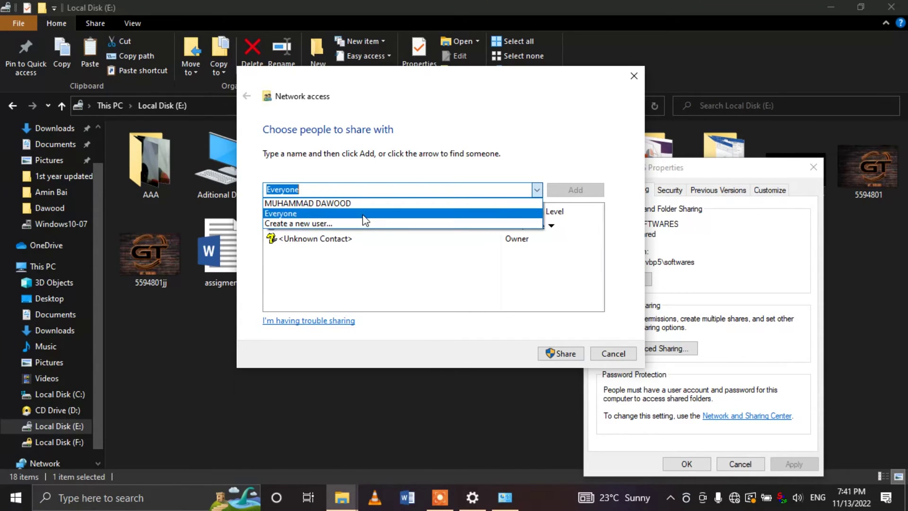
{"action": "left_click", "coordinate": [567, 193]}
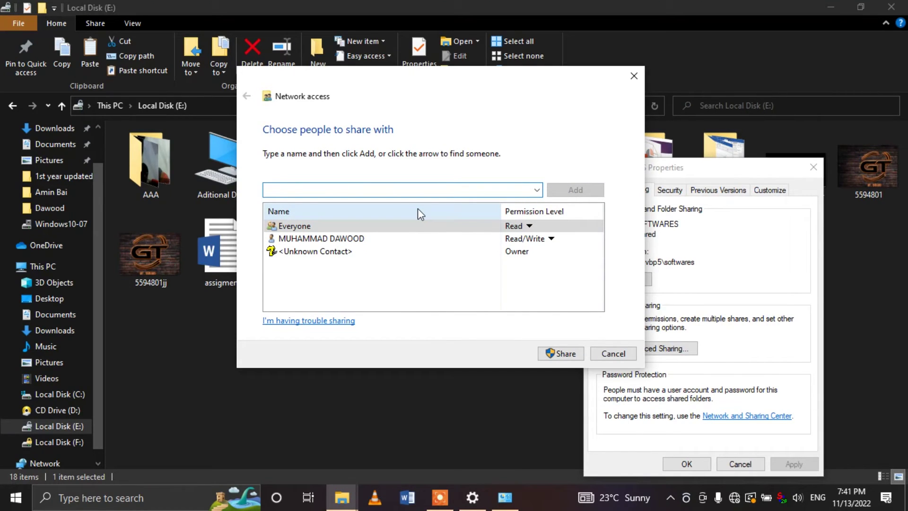
Give Everyone Read permission on the SOFTWARES folder, share it, and close the folder's properties.
{"action": "left_click", "coordinate": [519, 226]}
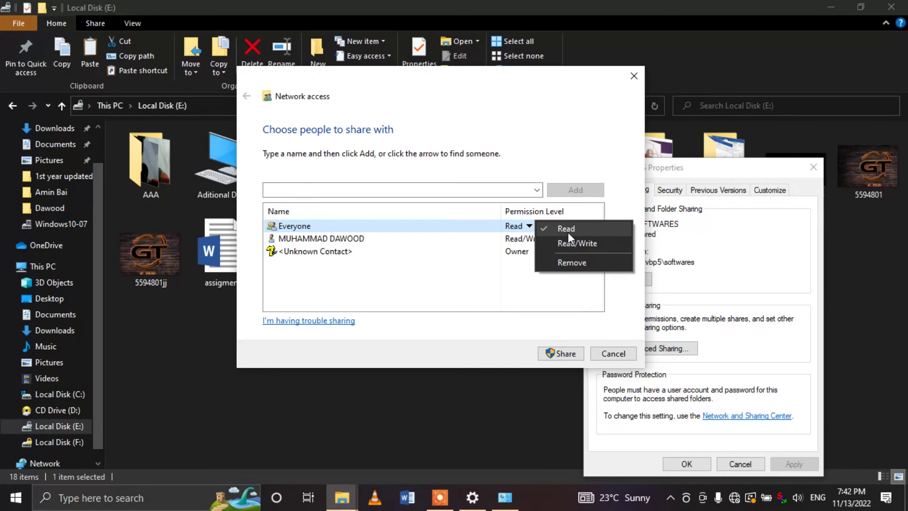
{"action": "left_click", "coordinate": [568, 230]}
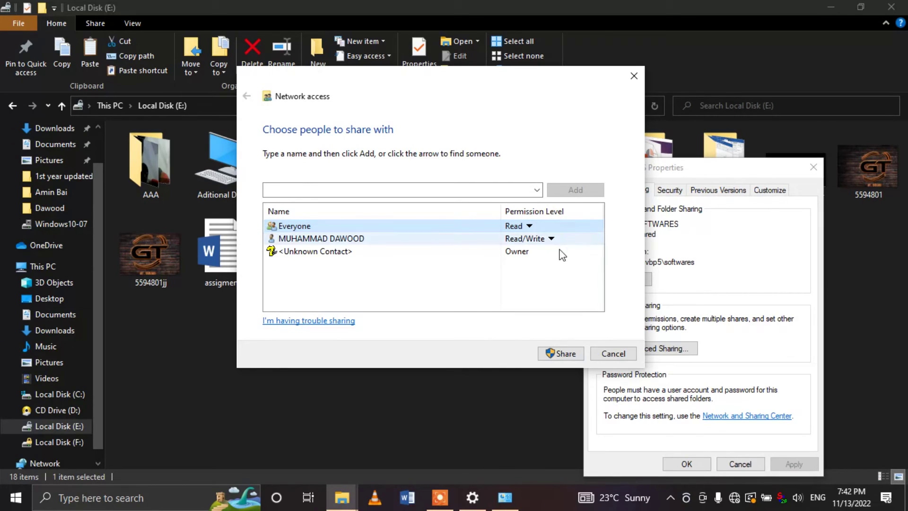
{"action": "left_click", "coordinate": [565, 353]}
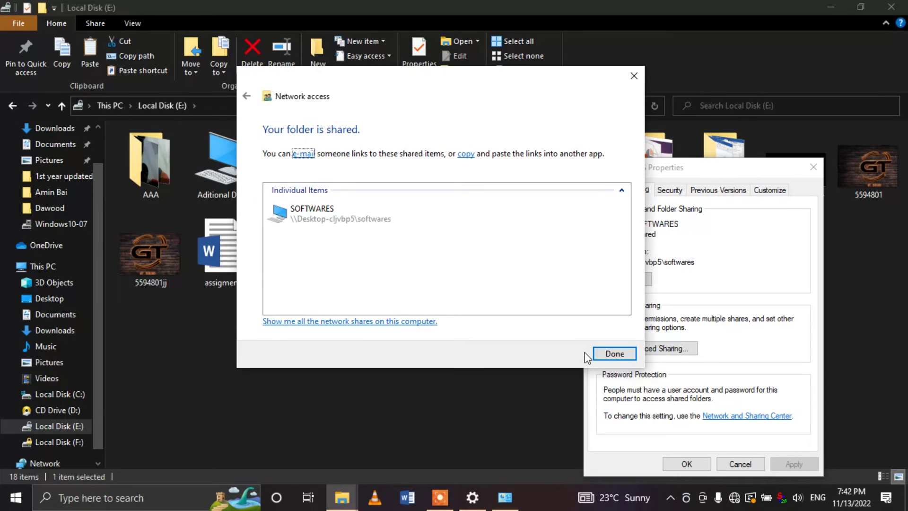
{"action": "left_click", "coordinate": [602, 354]}
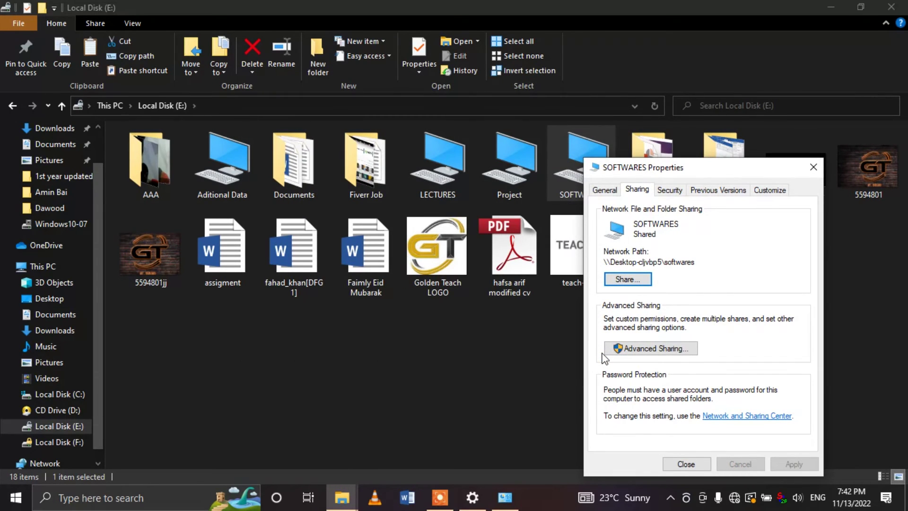
{"action": "left_click", "coordinate": [693, 463]}
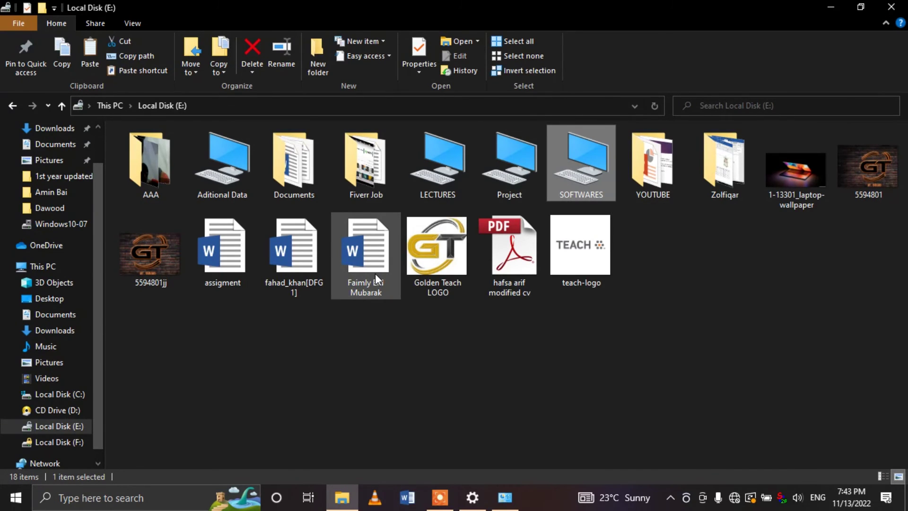
Search Windows for RUN and open the Run dialog.
{"action": "key", "text": "super+r"}
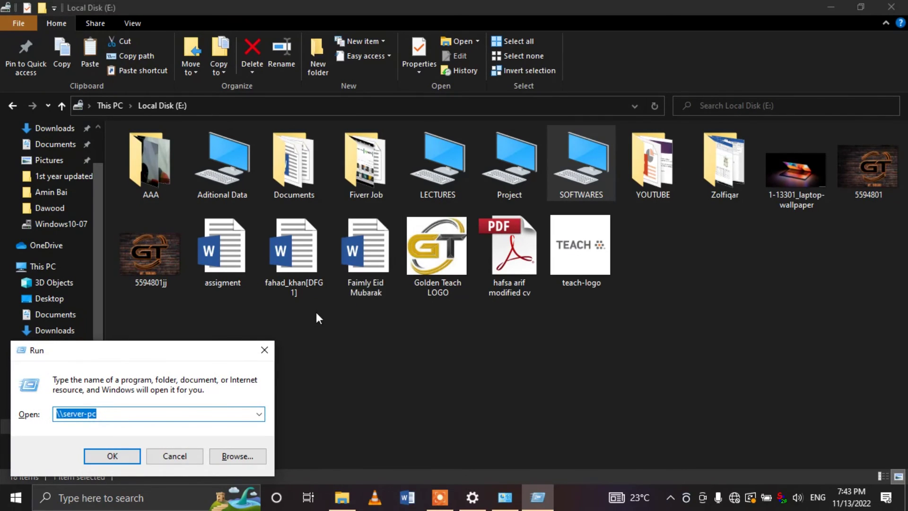
{"action": "left_click", "coordinate": [268, 349]}
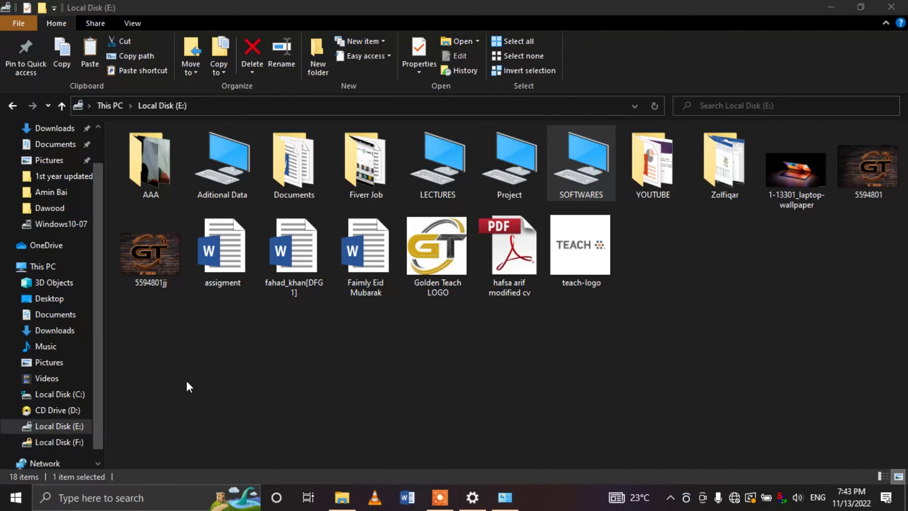
{"action": "left_click", "coordinate": [18, 499]}
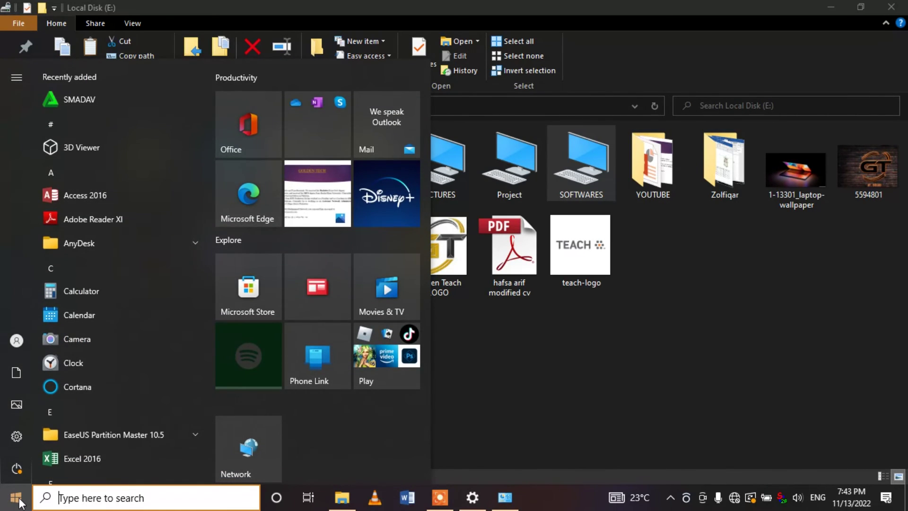
{"action": "type", "text": "RUN"}
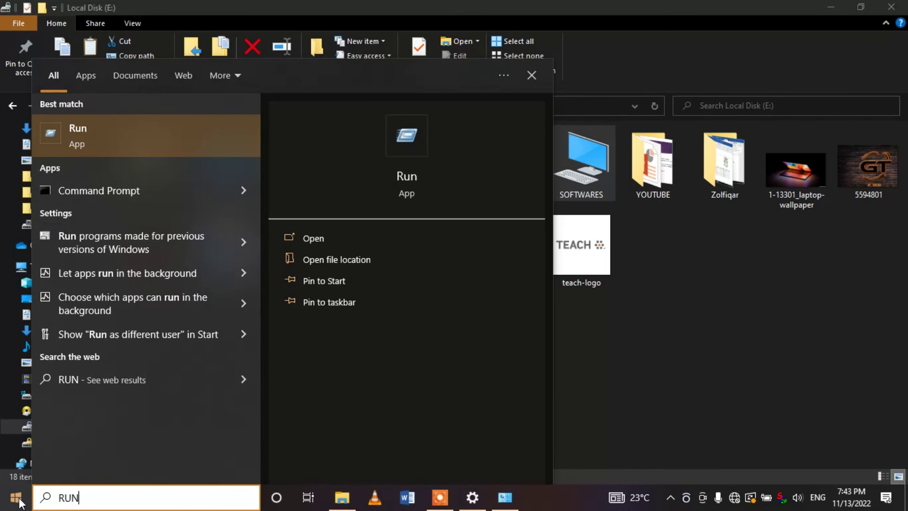
{"action": "key", "text": "Return"}
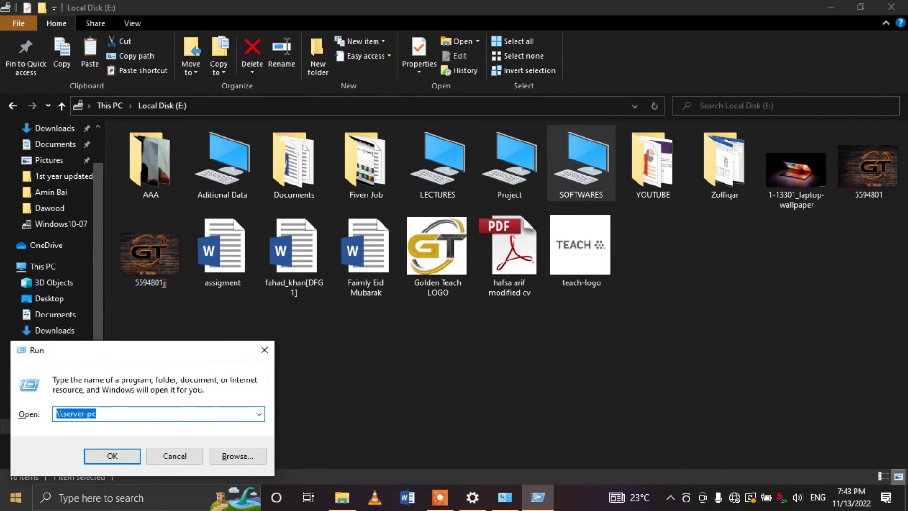
Try to open the network computer at \\192.168.0.13 from the Run dialog.
{"action": "left_click", "coordinate": [259, 414]}
{"action": "left_click", "coordinate": [259, 415]}
{"action": "left_click", "coordinate": [125, 411]}
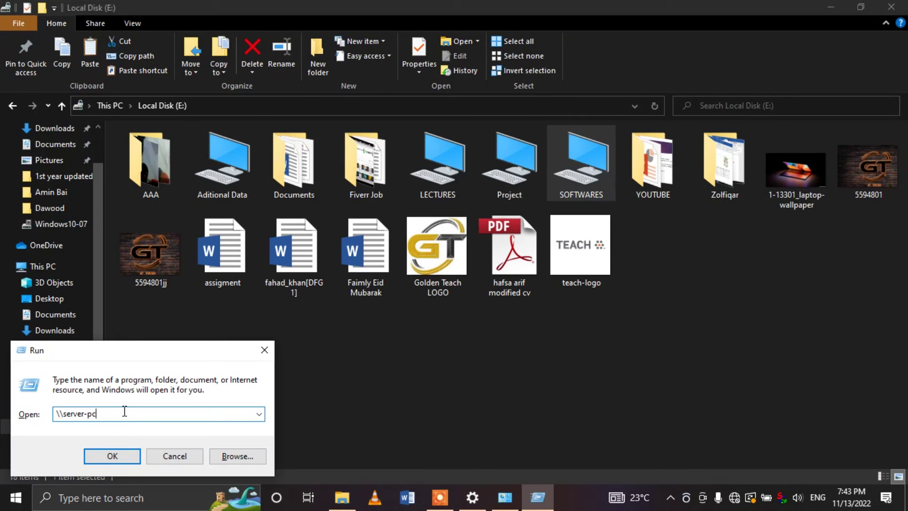
{"action": "left_click_drag", "start_coordinate": [114, 412], "coordinate": [47, 411]}
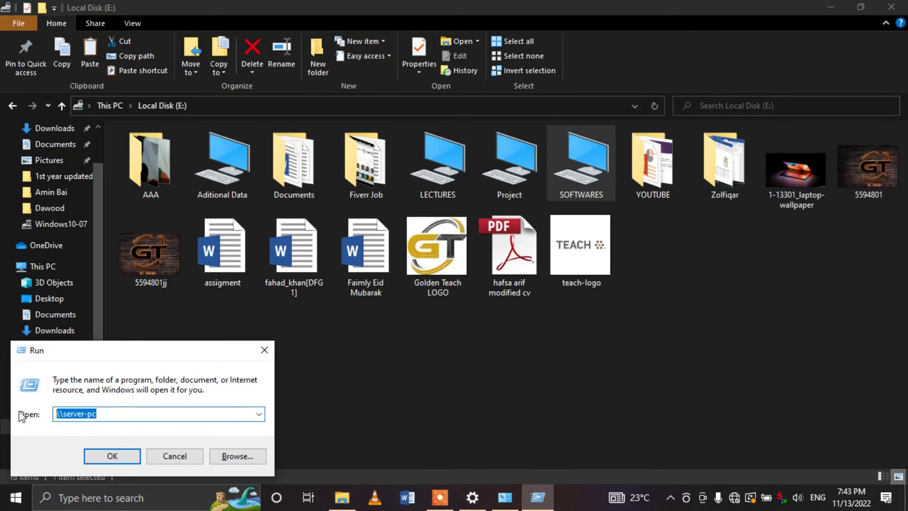
{"action": "type", "text": "\\\\"}
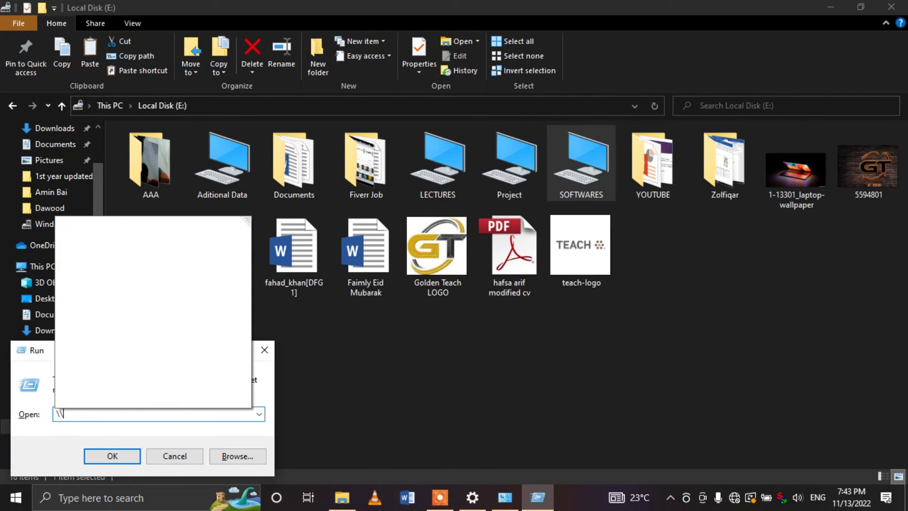
{"action": "type", "text": "192"}
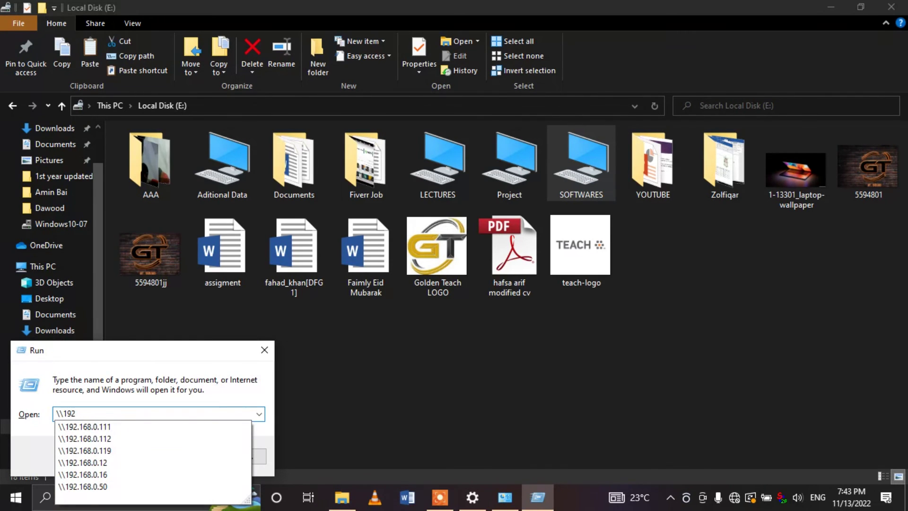
{"action": "type", "text": ".168.0"}
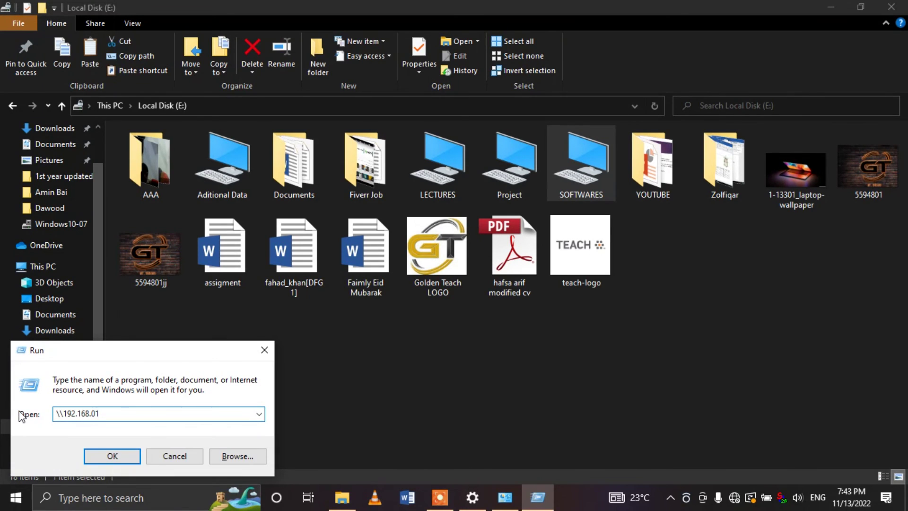
{"action": "type", "text": ".13"}
{"action": "left_click", "coordinate": [115, 455]}
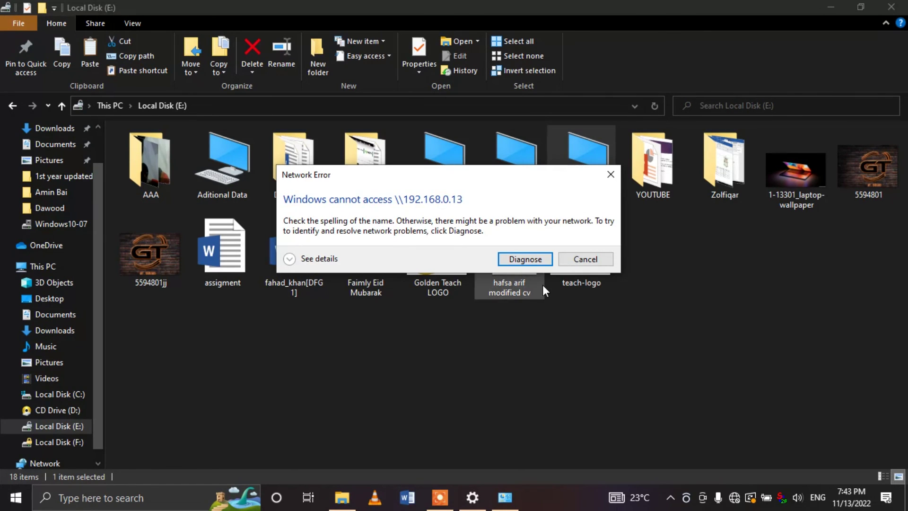
{"action": "left_click", "coordinate": [560, 260]}
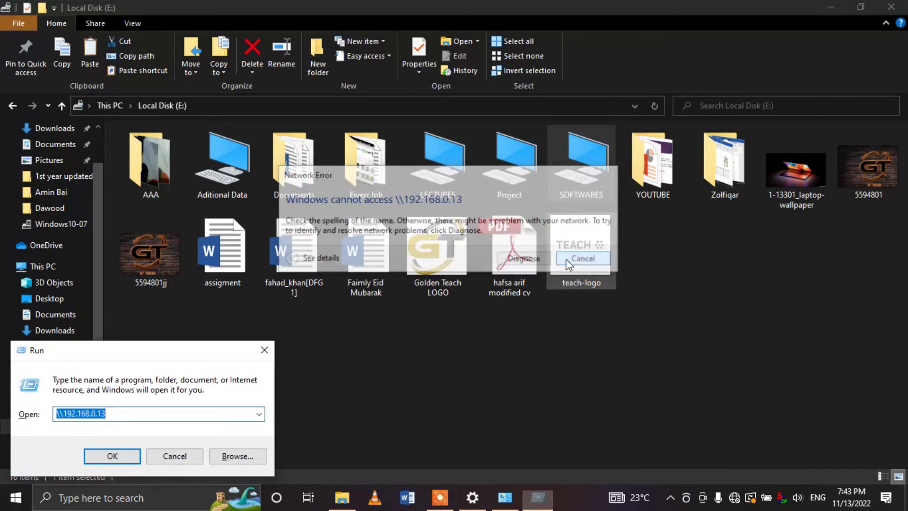
{"action": "left_click", "coordinate": [440, 498]}
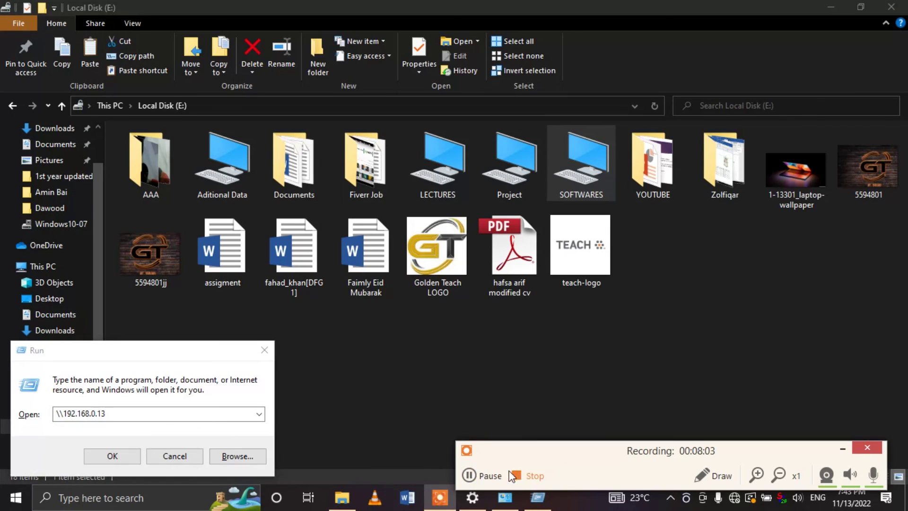